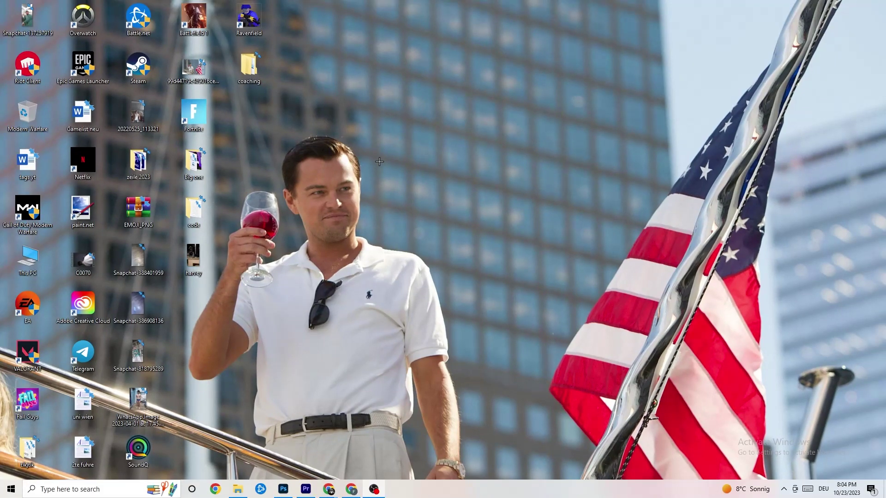
Step: Drag the Steam shortcut into the open middle of the desktop
left_click_drag(138, 66, 446, 178)
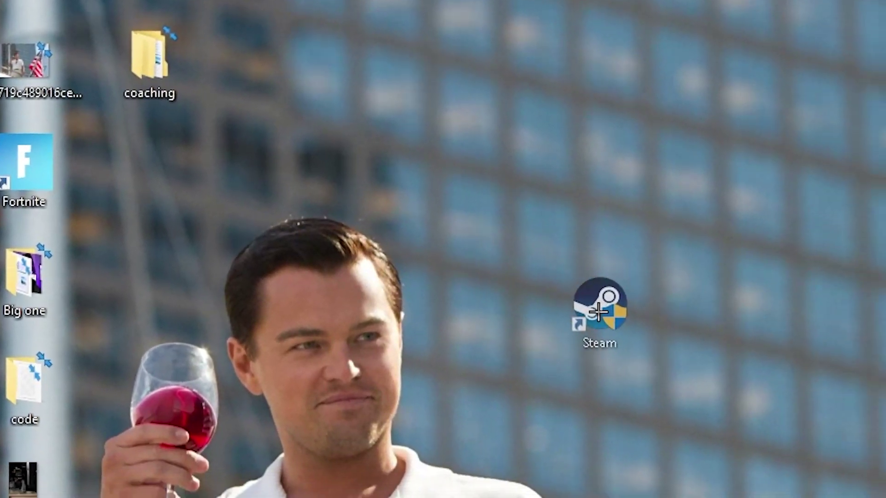
left_click_drag(599, 312, 598, 312)
left_click_drag(412, 192, 352, 175)
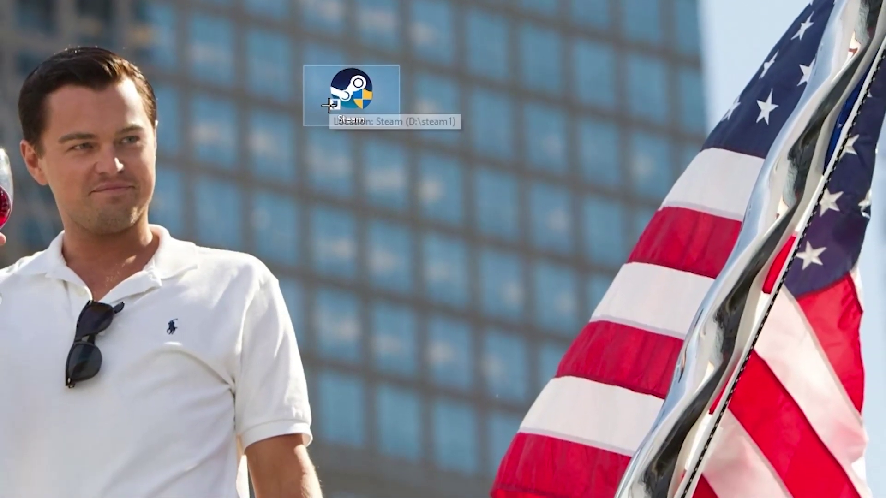
Step: Run Steam as administrator and nudge its shortcut further left
right_click(329, 106)
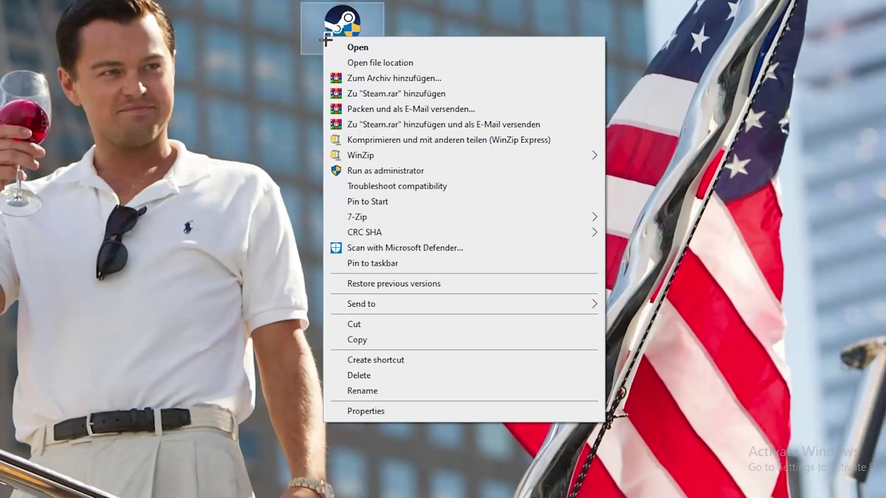
left_click(391, 176)
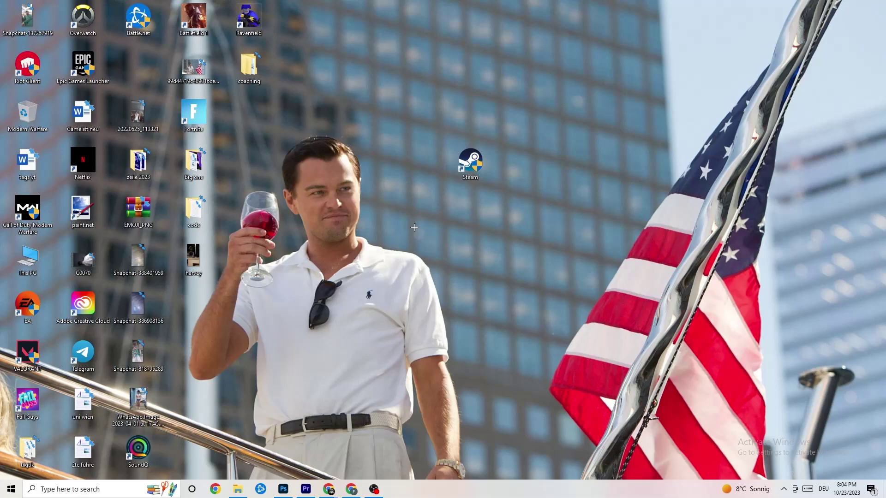
left_click_drag(470, 159, 443, 235)
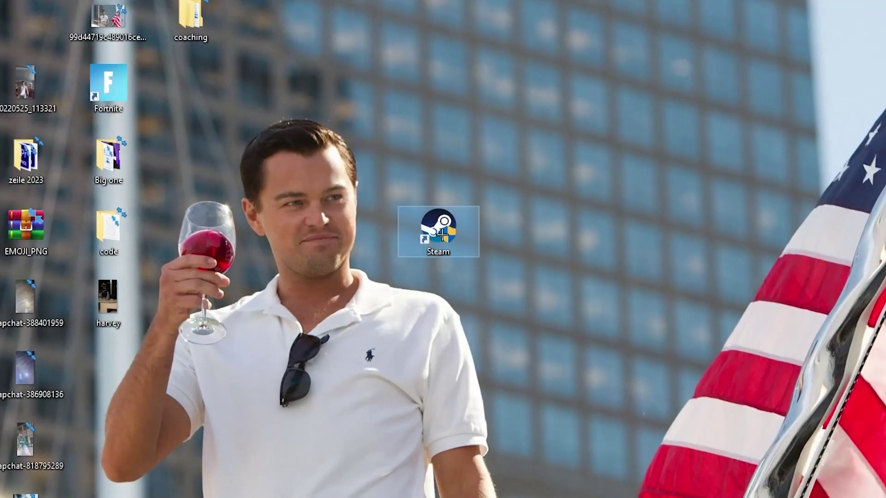
Step: In Steam's shortcut Properties, set Windows 8 compatibility mode and Run as administrator, then click OK
right_click(443, 235)
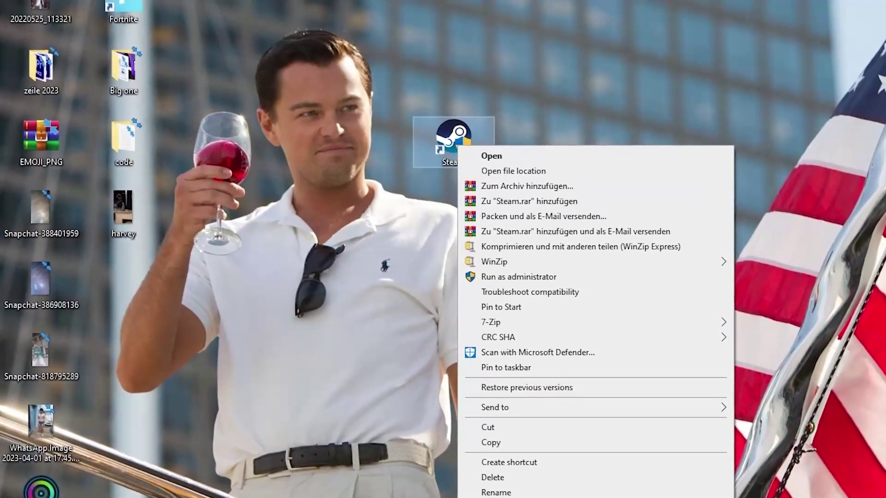
left_click(535, 487)
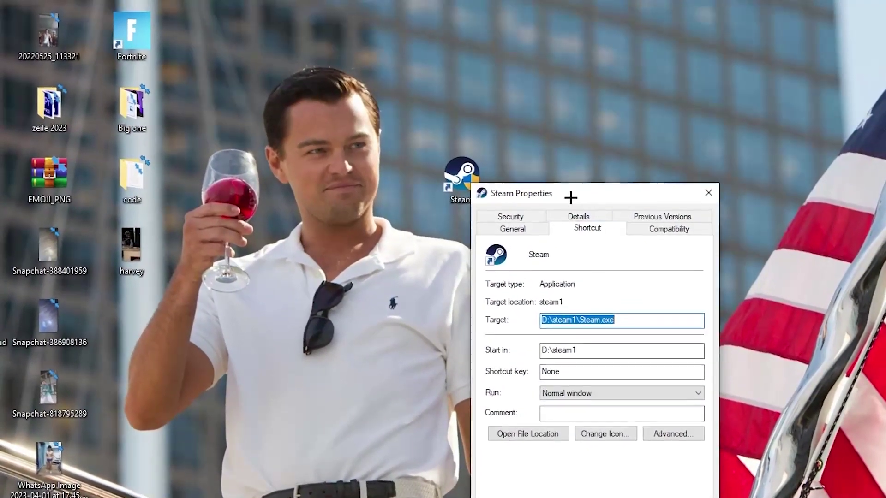
left_click_drag(567, 183, 460, 36)
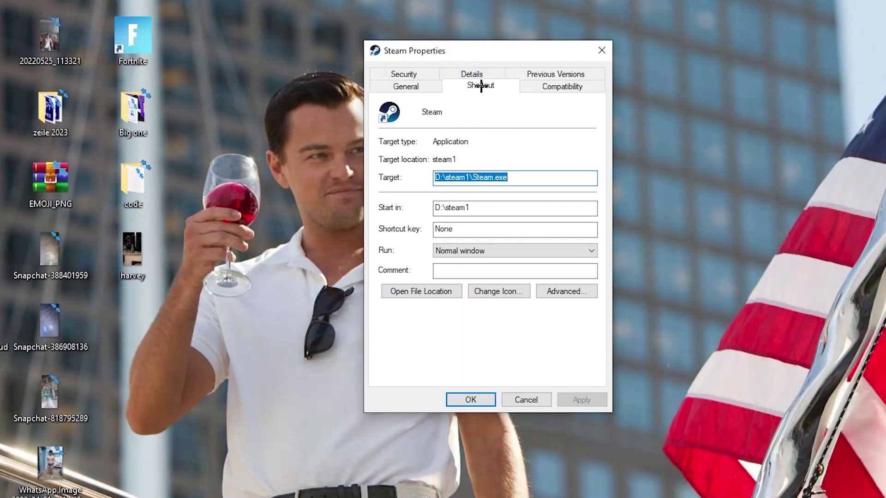
left_click(557, 88)
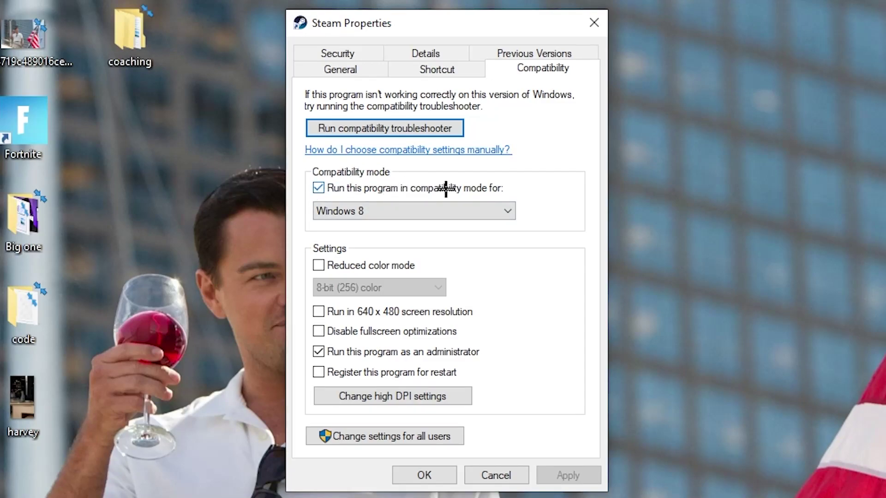
left_click(495, 204)
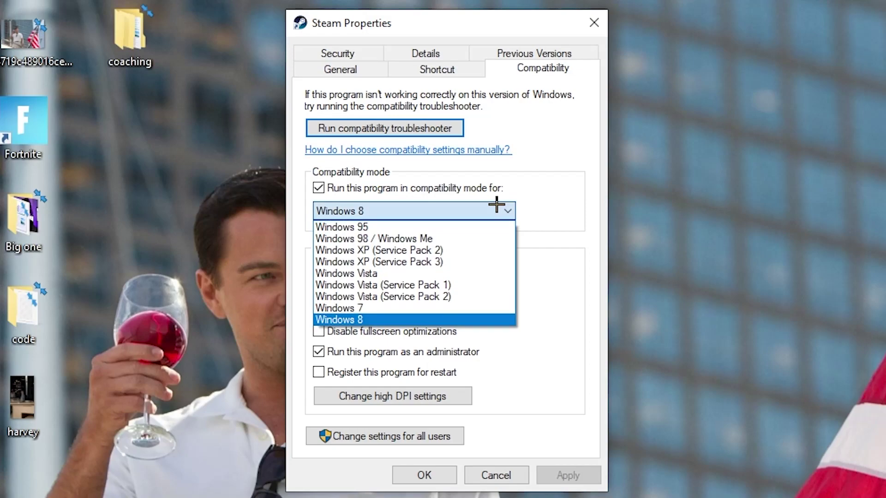
left_click(537, 196)
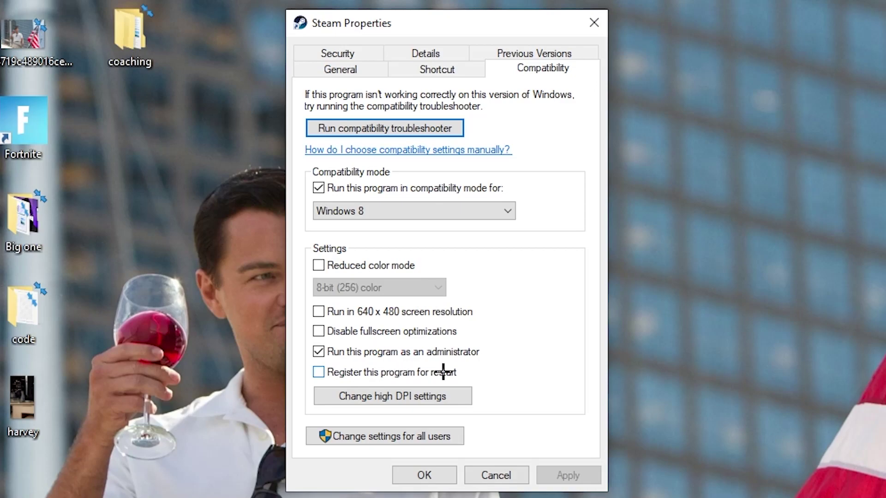
left_click(432, 473)
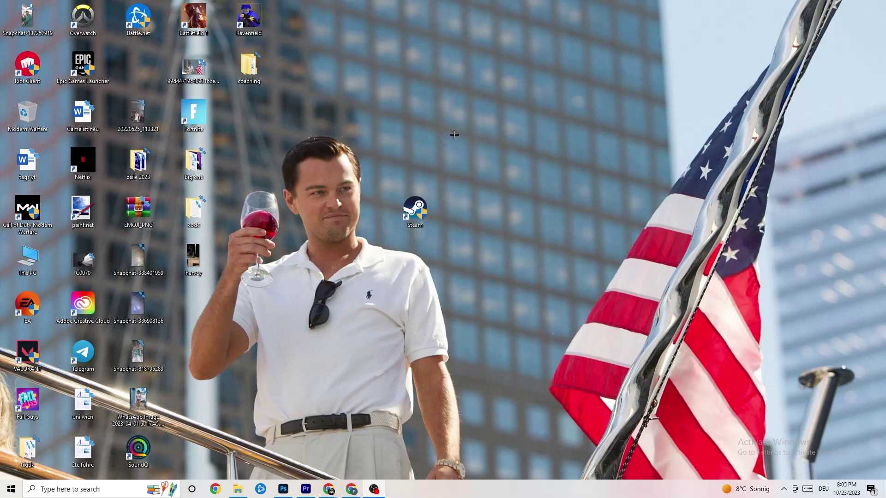
Step: Move the Steam shortcut into the icon grid beside Epic Games Launcher
left_click_drag(428, 212, 424, 165)
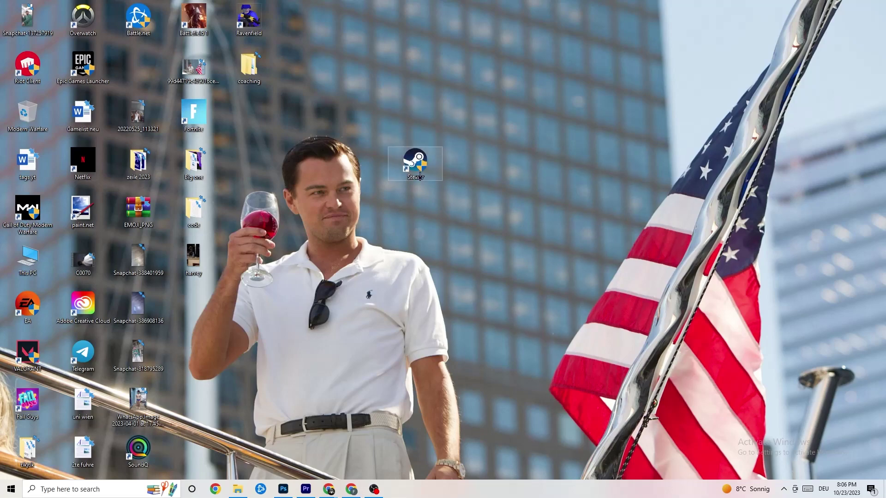
left_click_drag(439, 166, 372, 163)
left_click(384, 126)
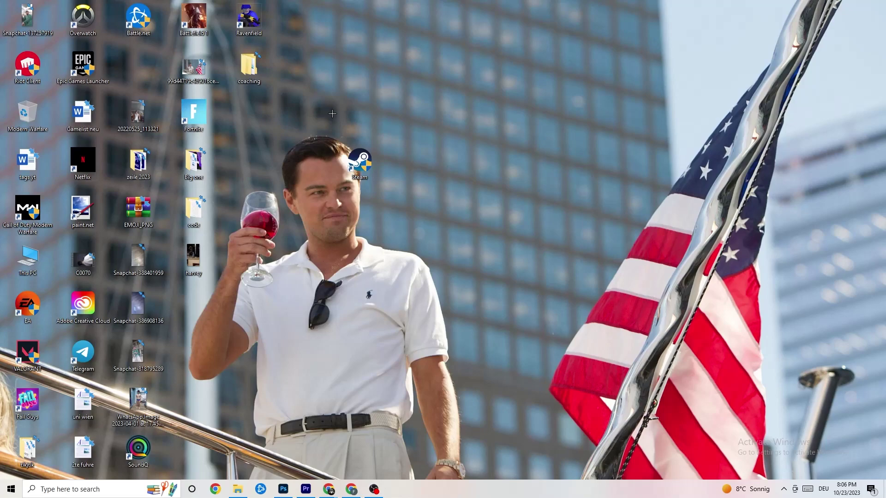
left_click_drag(332, 114, 369, 157)
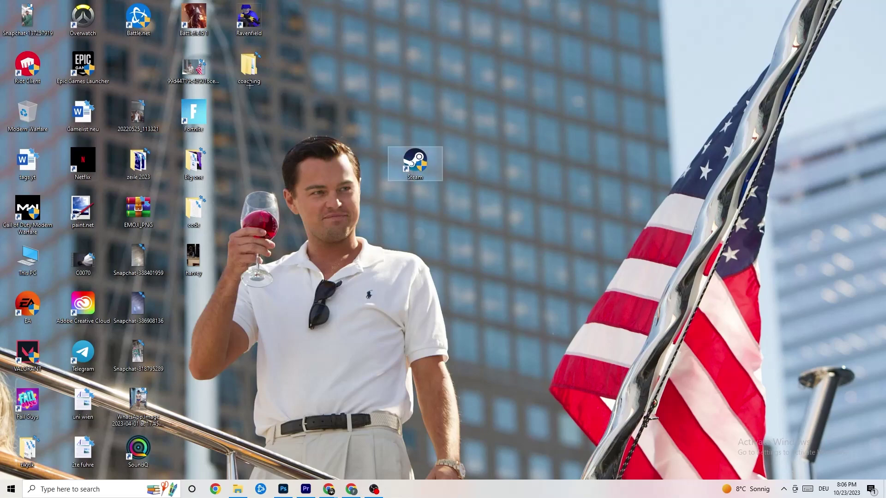
Step: Recheck Steam's Compatibility settings in Properties, then close the window
right_click(414, 174)
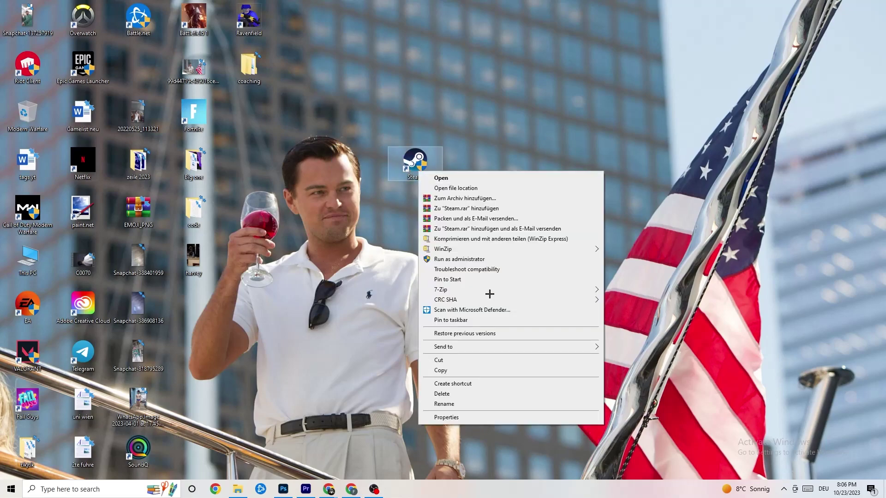
left_click(461, 416)
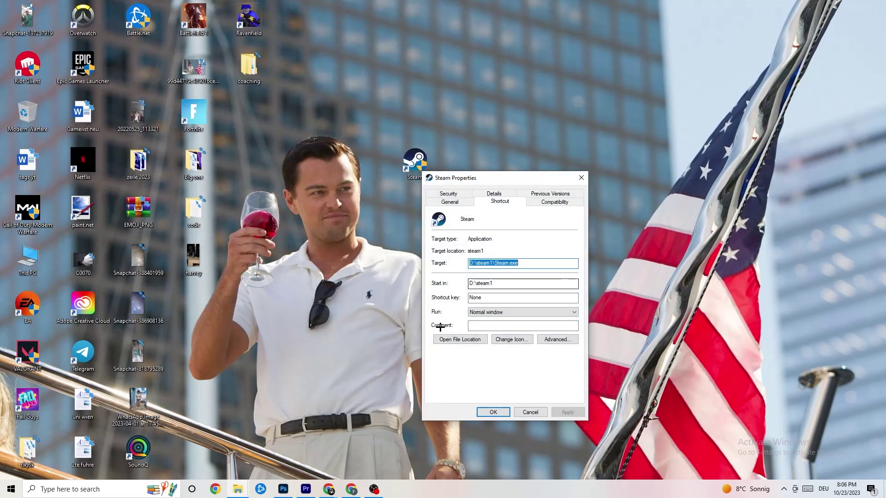
left_click(555, 201)
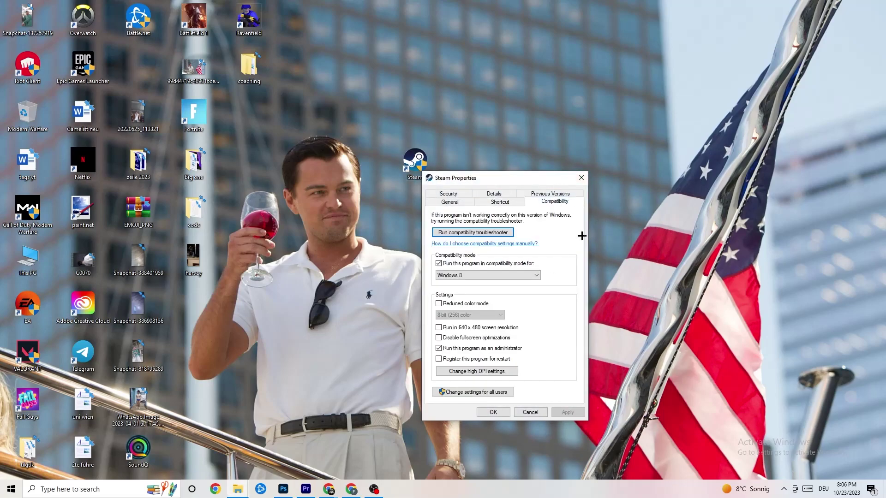
left_click(581, 178)
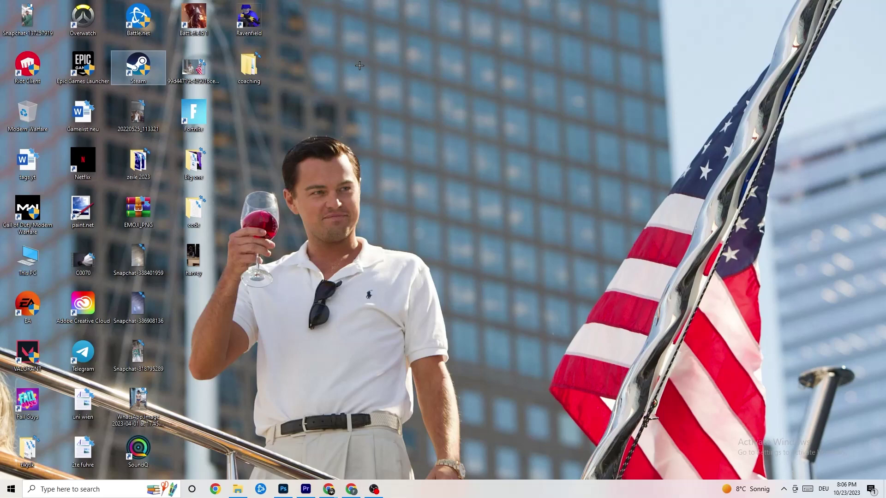
left_click(430, 90)
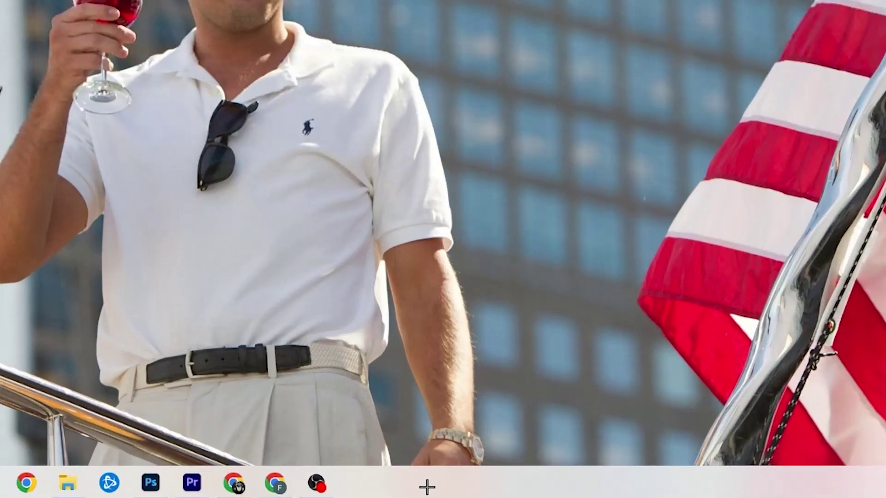
Step: Launch Task Manager from the taskbar menu and maximize its window
right_click(391, 492)
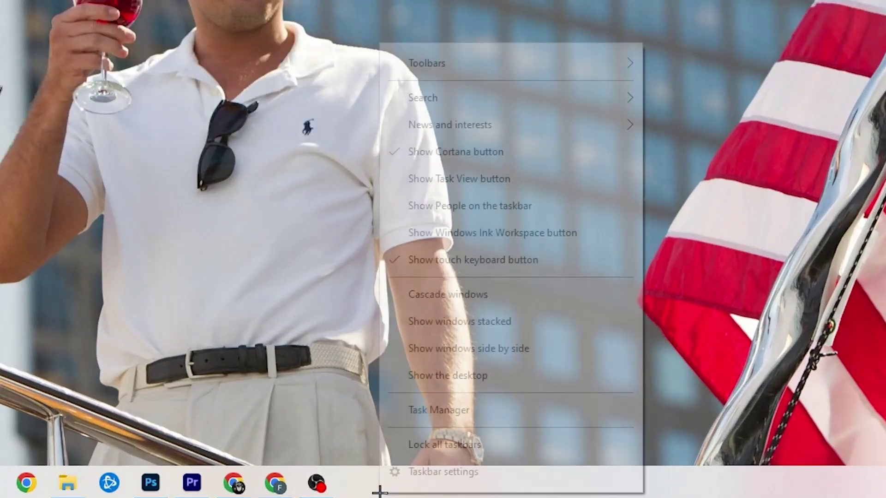
left_click(461, 415)
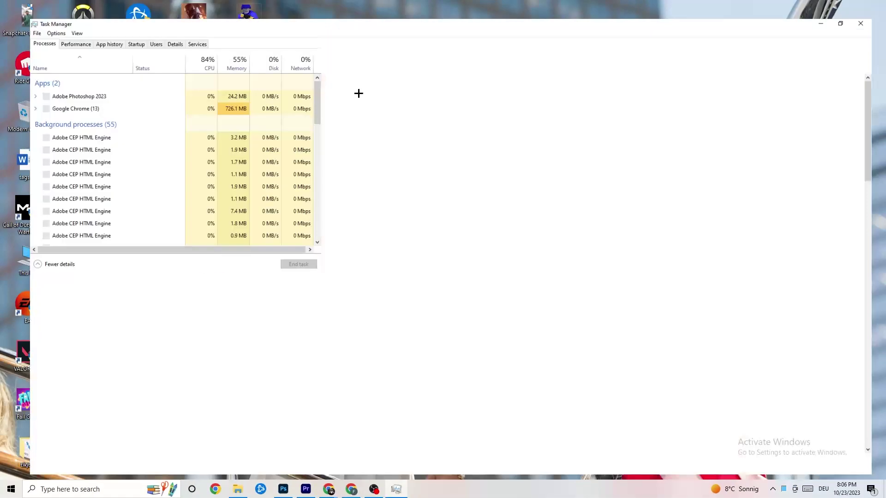
left_click_drag(358, 93, 382, 40)
left_click(504, 43)
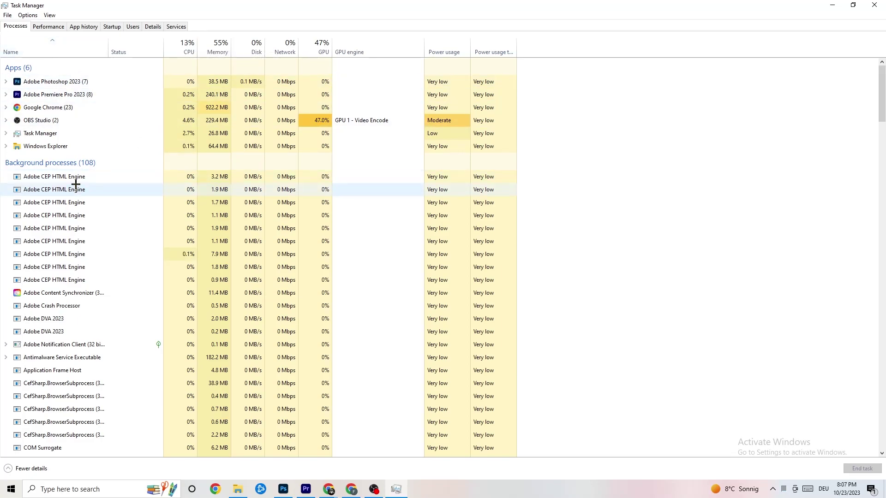
Step: End the Adobe Photoshop 2023 task from the Processes list
scroll(117, 255, "down", 7)
scroll(116, 241, "down", 8)
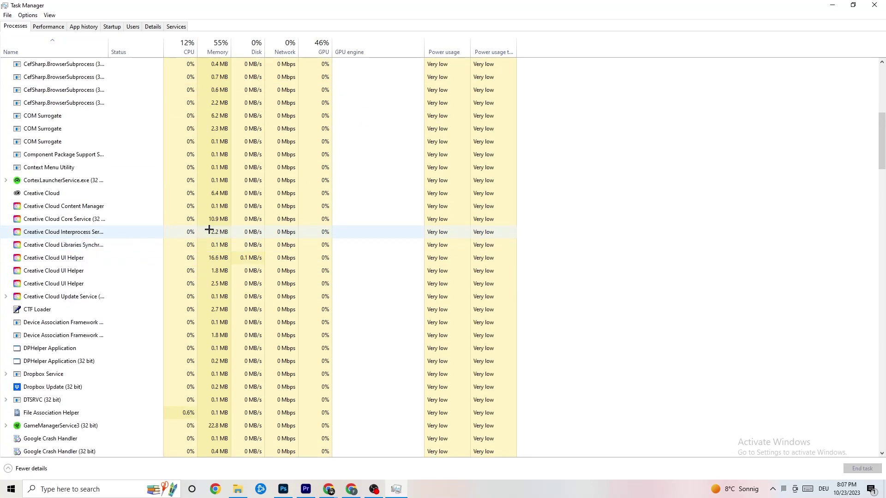
scroll(243, 227, "up", 15)
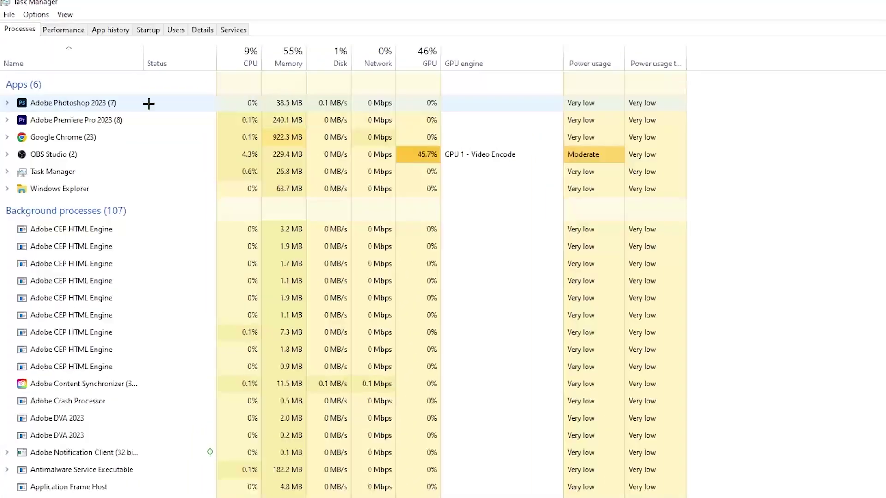
right_click(301, 102)
right_click(162, 108)
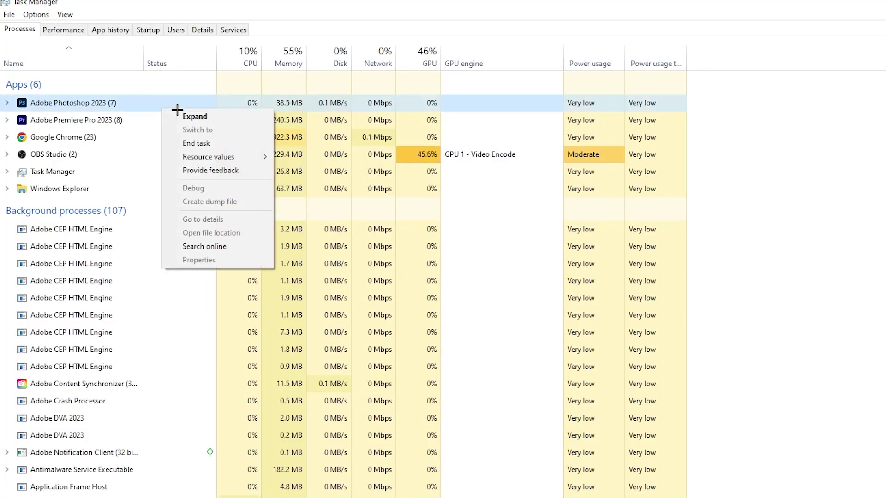
left_click(233, 141)
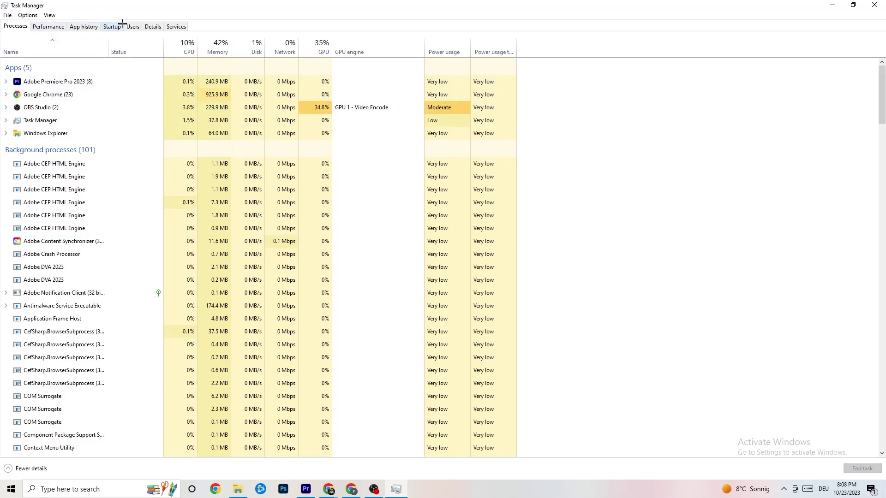
Step: Check Adobe Premiere Pro's priority on the Details tab without changing it, then view the Startup tab
left_click(153, 26)
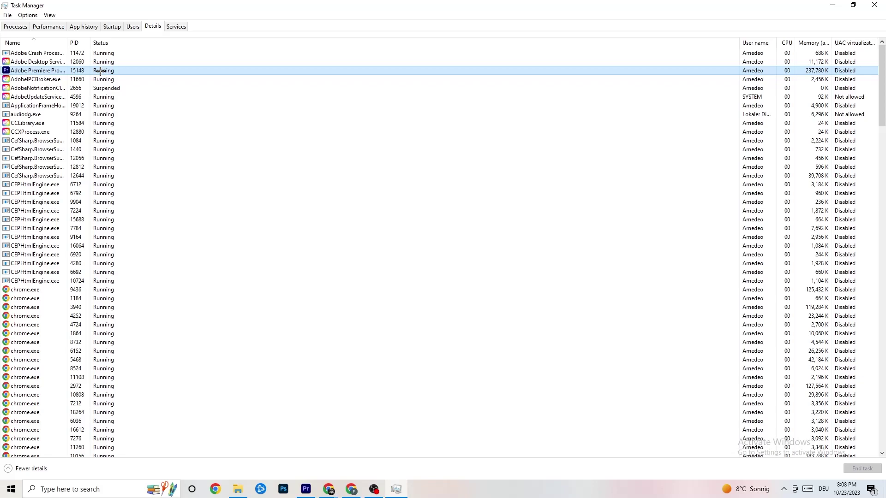
right_click(100, 71)
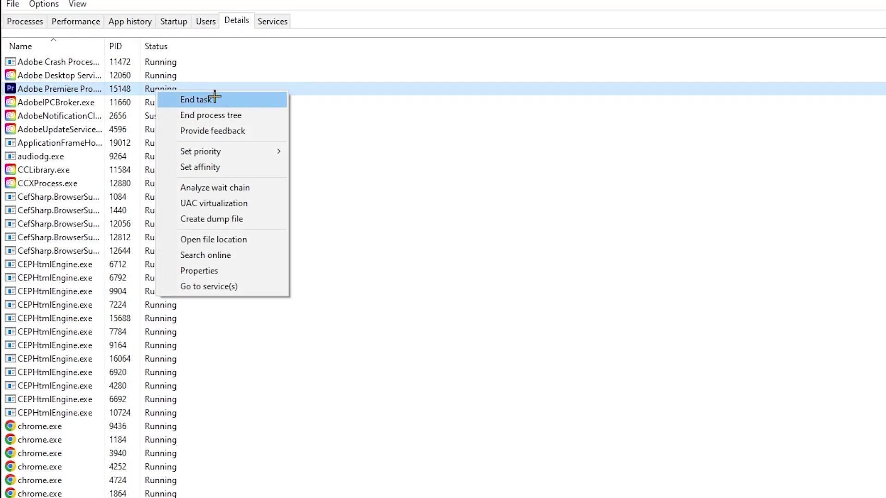
mouse_move(242, 152)
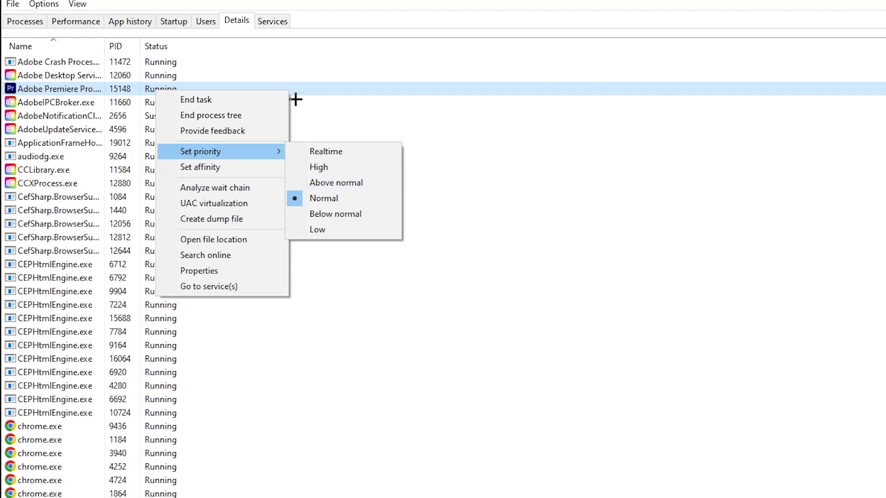
left_click(322, 62)
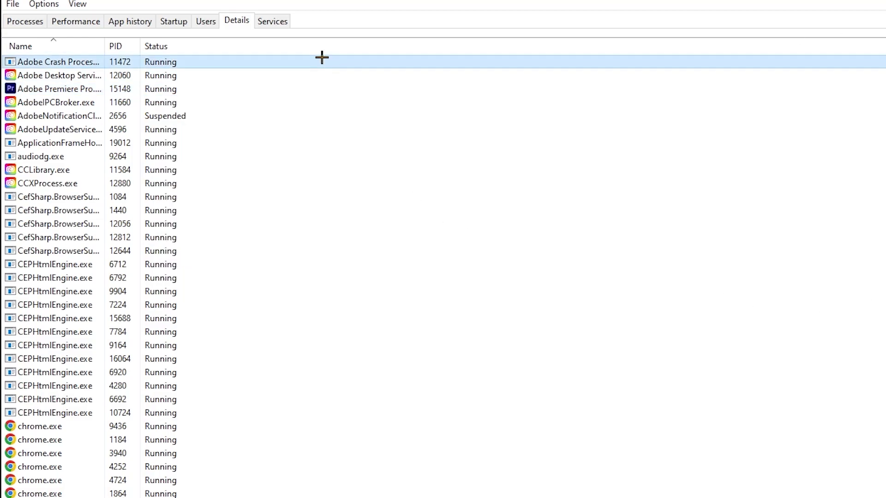
left_click(174, 18)
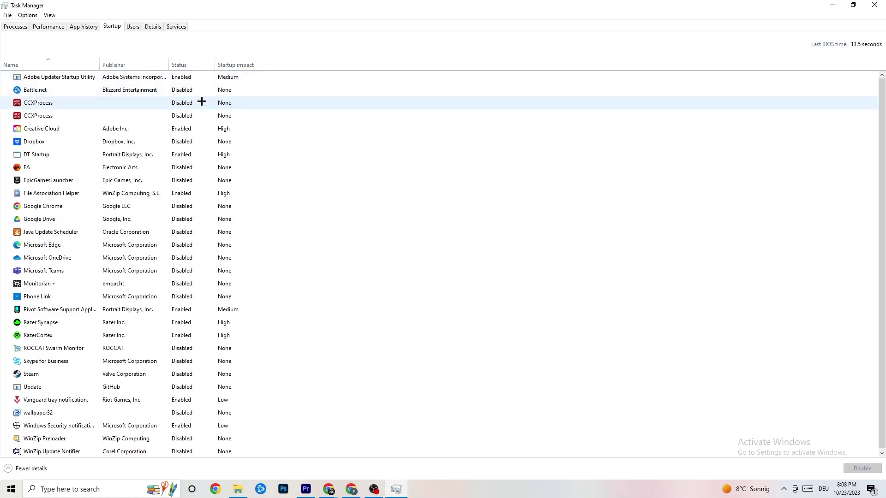
left_click(189, 81)
right_click(192, 83)
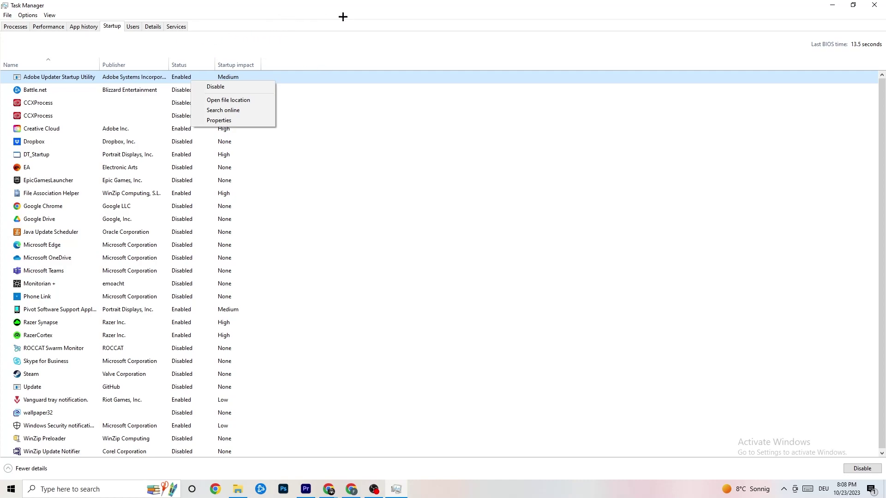
left_click(313, 3)
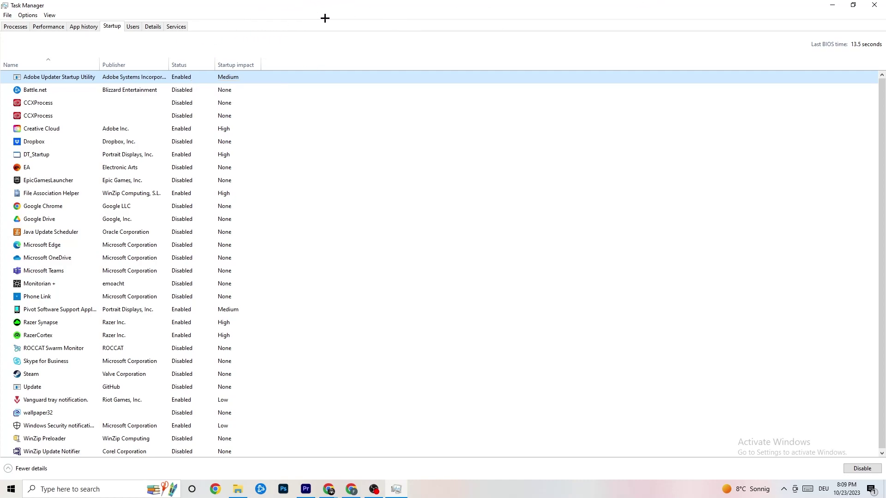
Step: Close Task Manager and open System > Display in Windows Settings
left_click(874, 4)
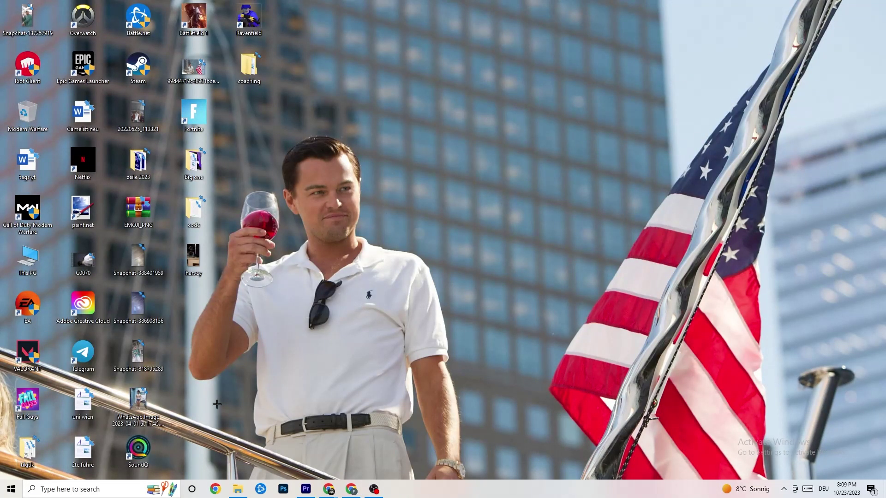
left_click(12, 489)
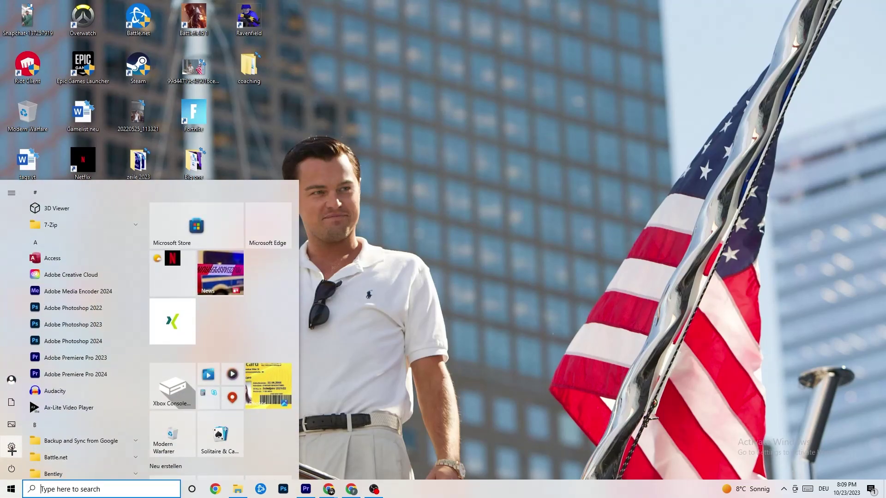
left_click(12, 448)
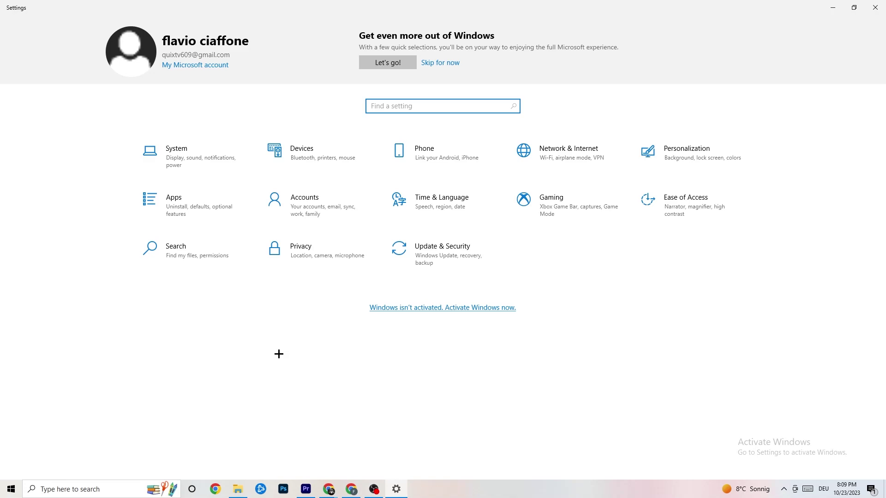
left_click(209, 160)
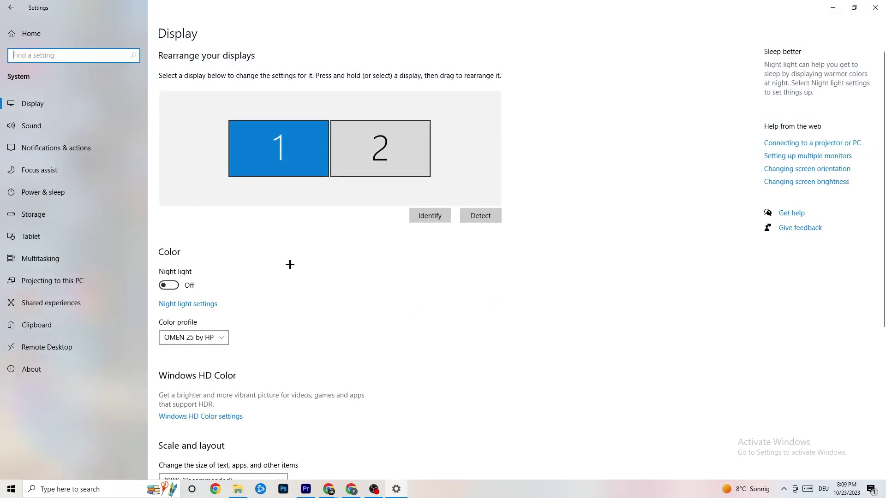
Step: Confirm scaling stays at 100% (Recommended) and resolution at 1920 × 1080
scroll(499, 179, "down", 4)
scroll(499, 180, "up", 4)
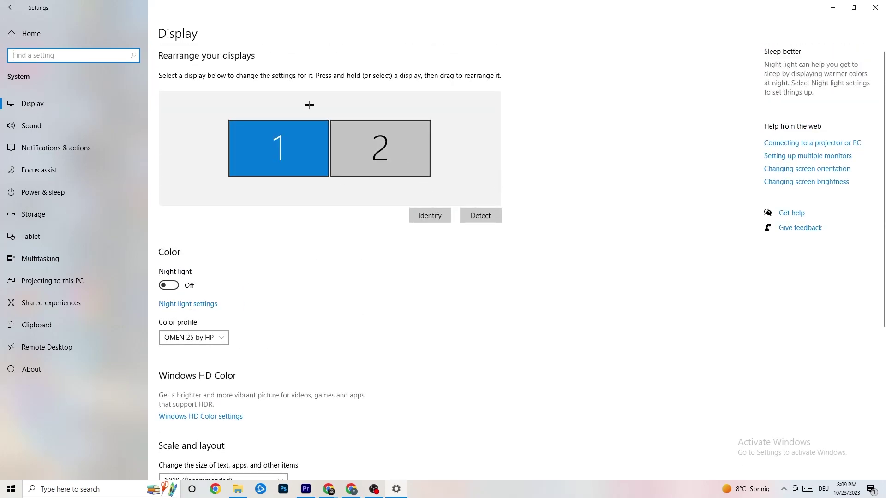
scroll(371, 194, "down", 4)
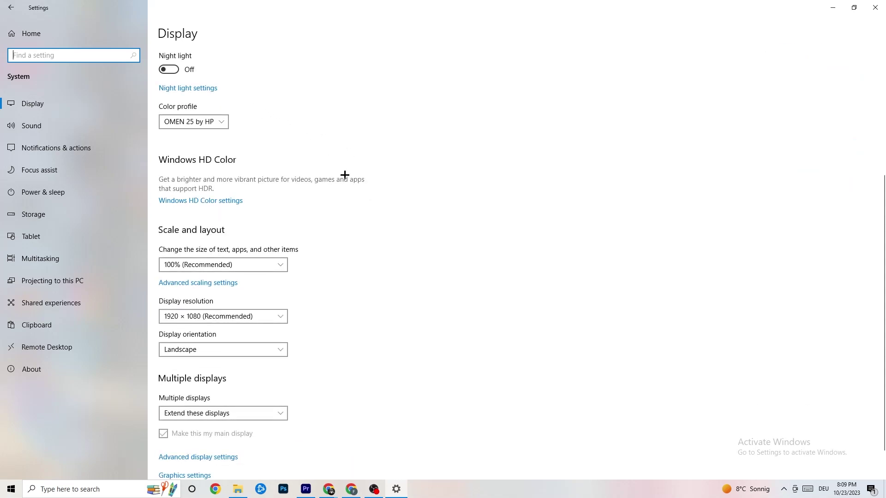
left_click(278, 271)
left_click(264, 253)
left_click(259, 265)
left_click(434, 235)
left_click(265, 319)
left_click(392, 278)
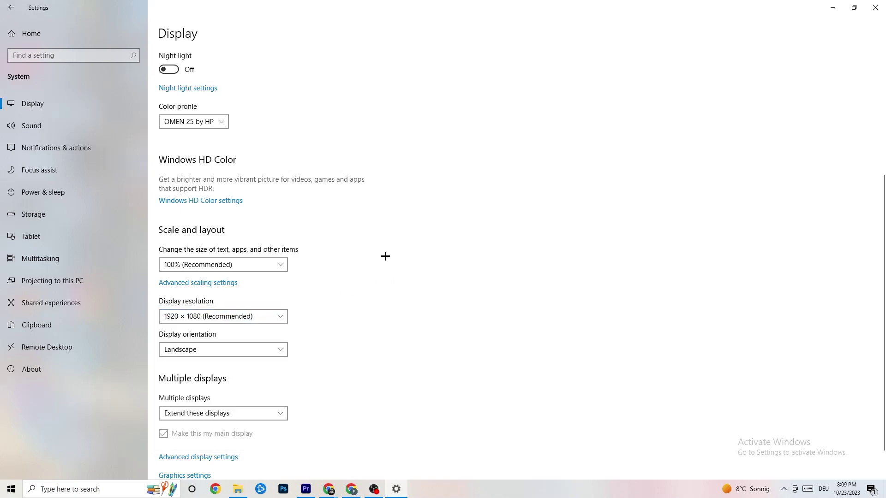
scroll(381, 269, "down", 2)
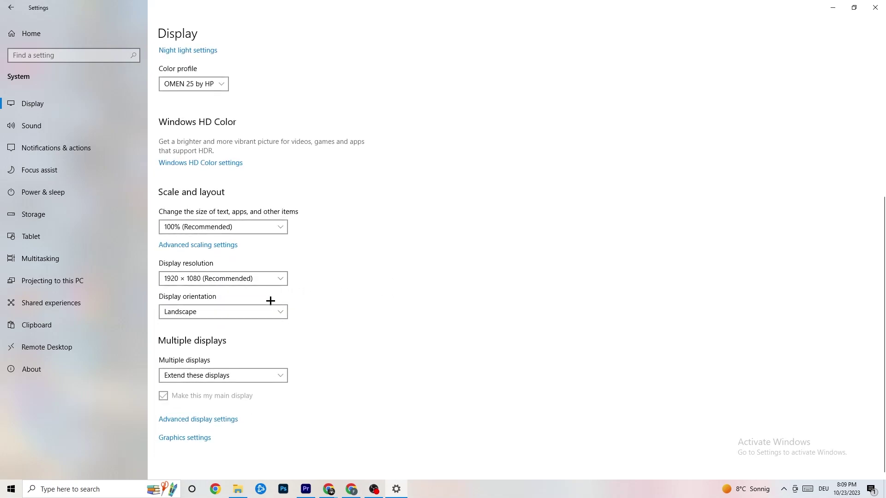
Step: Open Power & sleep, view the power plans in Additional power settings, then close Power Options
left_click(90, 189)
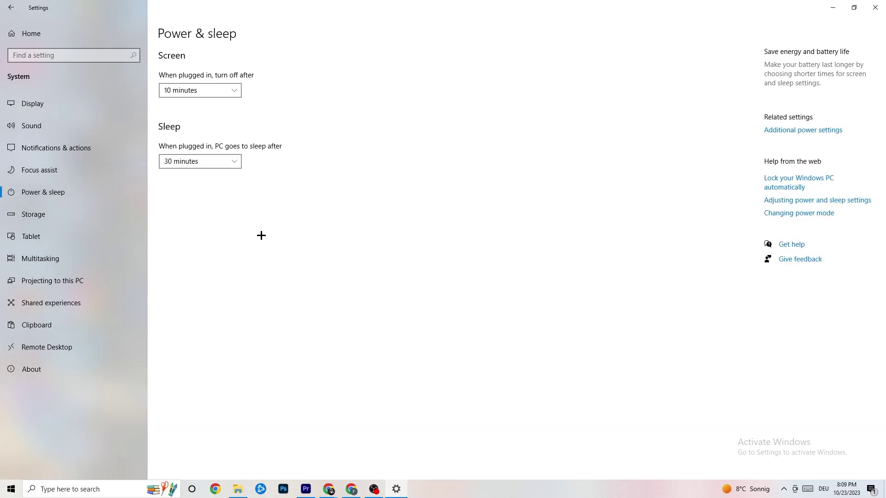
left_click(799, 133)
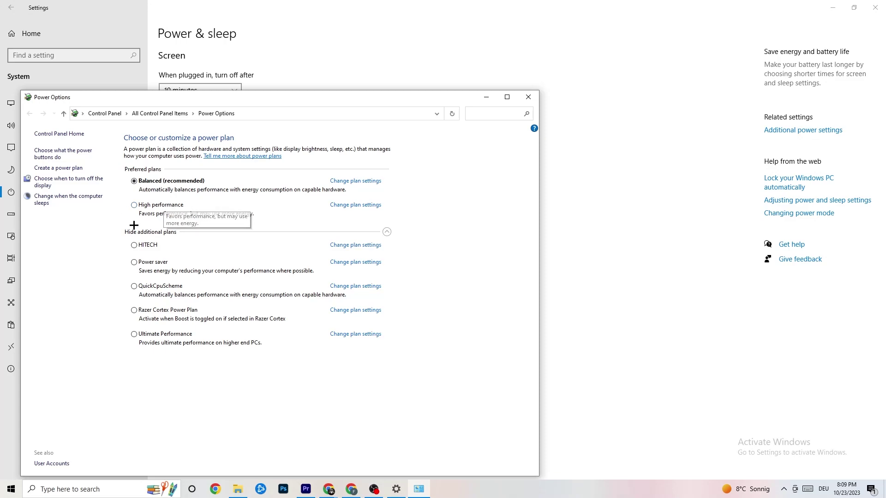
left_click(529, 98)
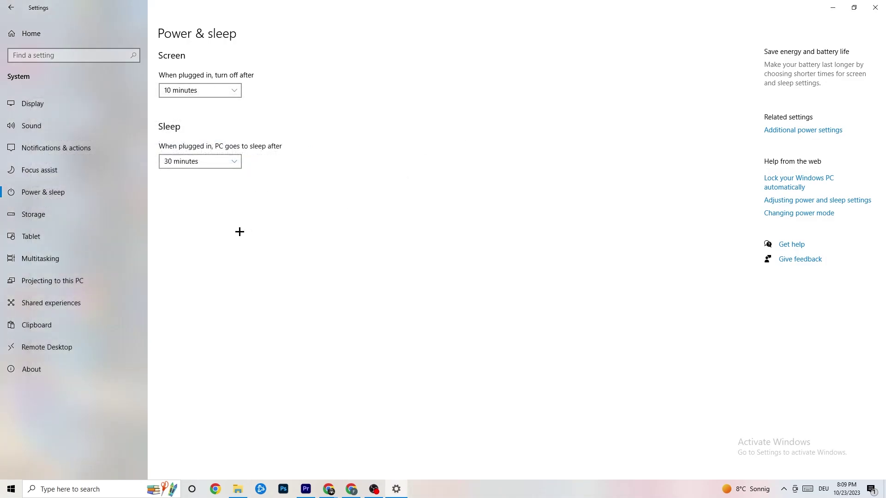
Step: Keep Storage Sense running every week, run Clean now, and return to the Storage overview
left_click(57, 221)
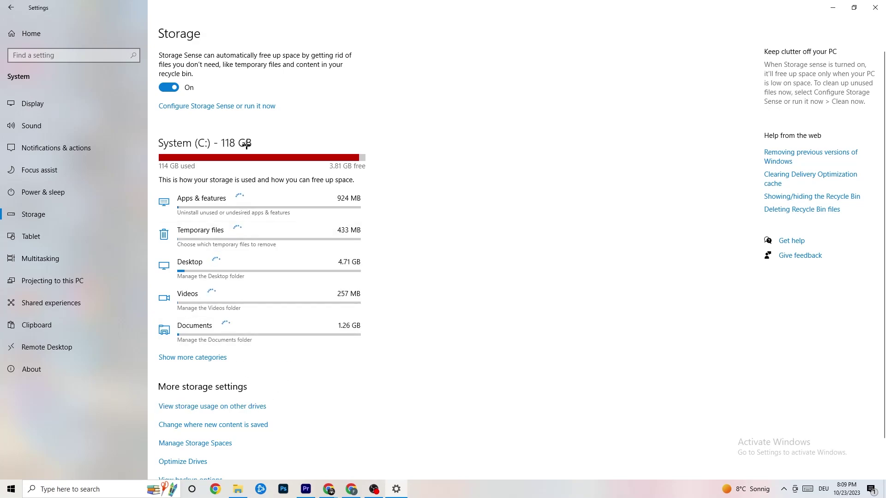
left_click(248, 108)
left_click(111, 133)
left_click(275, 131)
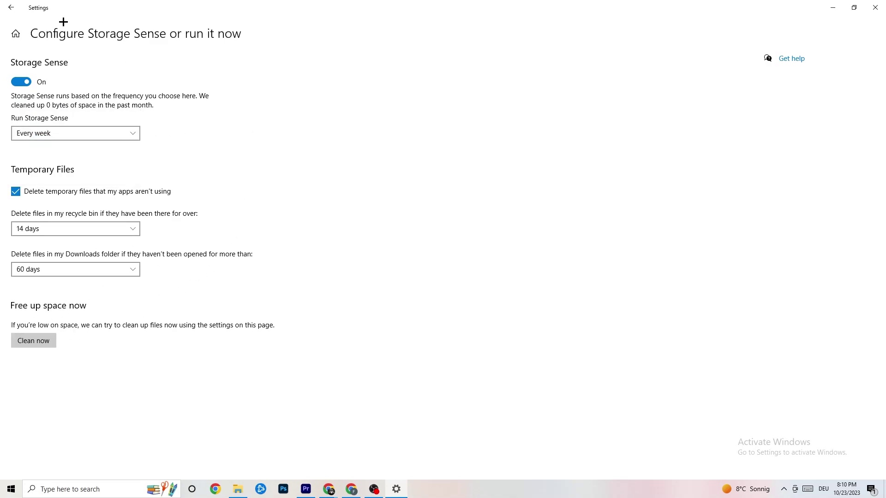
left_click(49, 343)
left_click(14, 9)
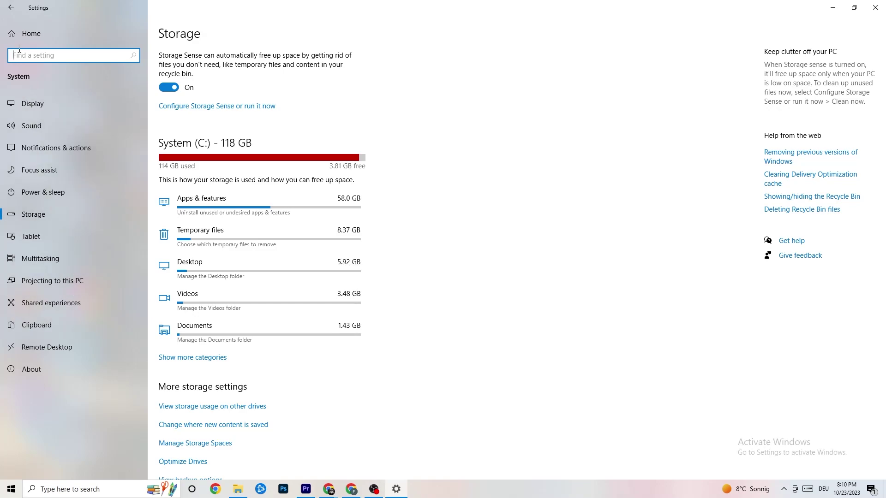
Step: Review the Xbox Game Bar, Captures and Game Mode pages under Gaming, then return Home
left_click(10, 7)
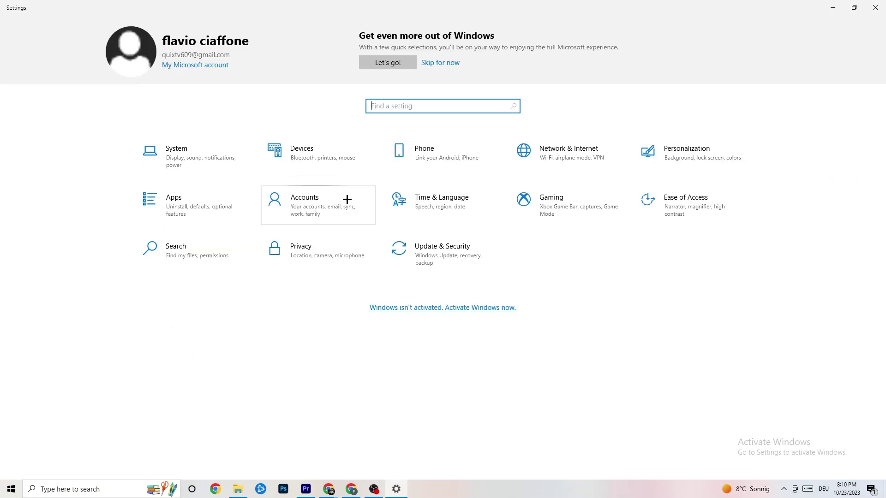
left_click(547, 219)
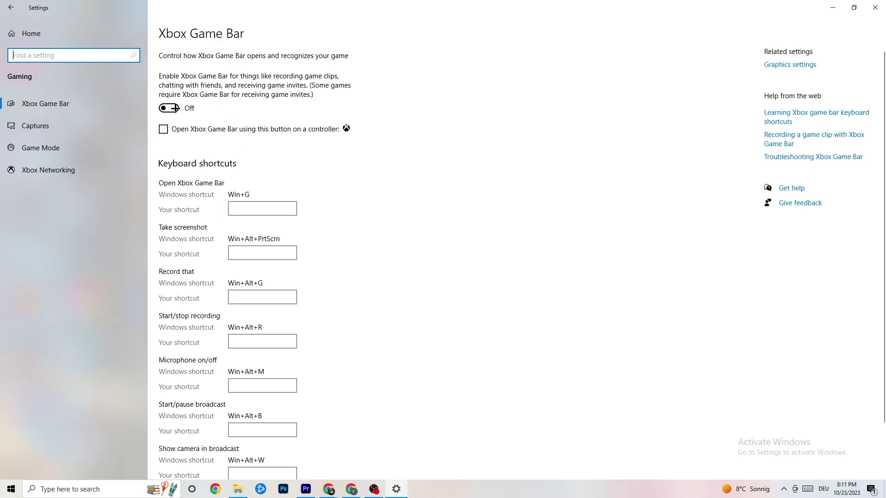
left_click(83, 126)
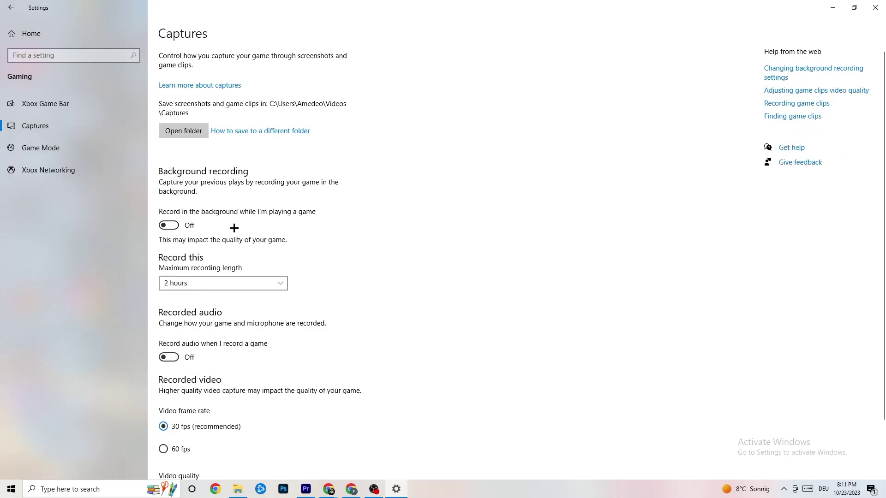
scroll(308, 194, "down", 3)
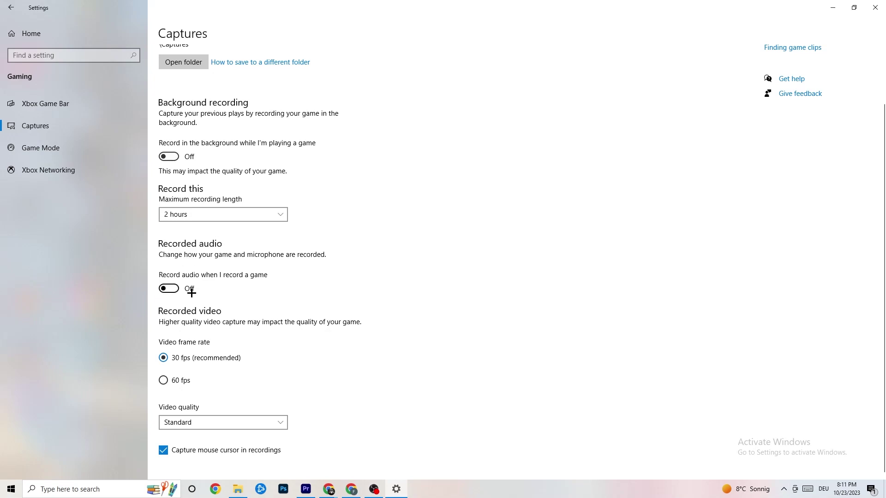
left_click(58, 146)
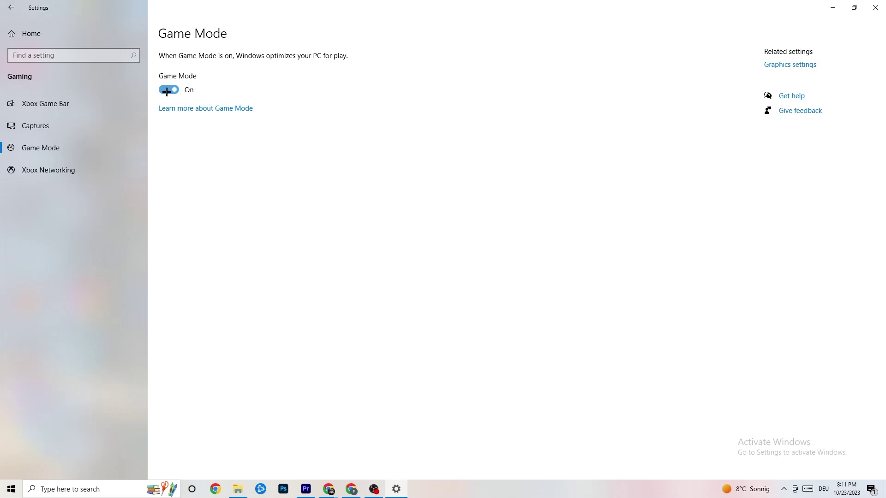
left_click(69, 33)
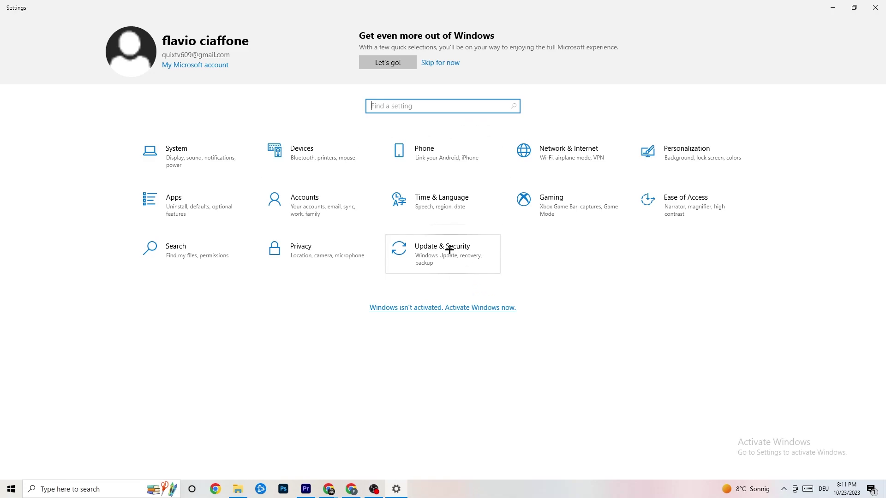
Step: Confirm Windows Update is up to date, view the Troubleshoot page, then close Settings
left_click(447, 249)
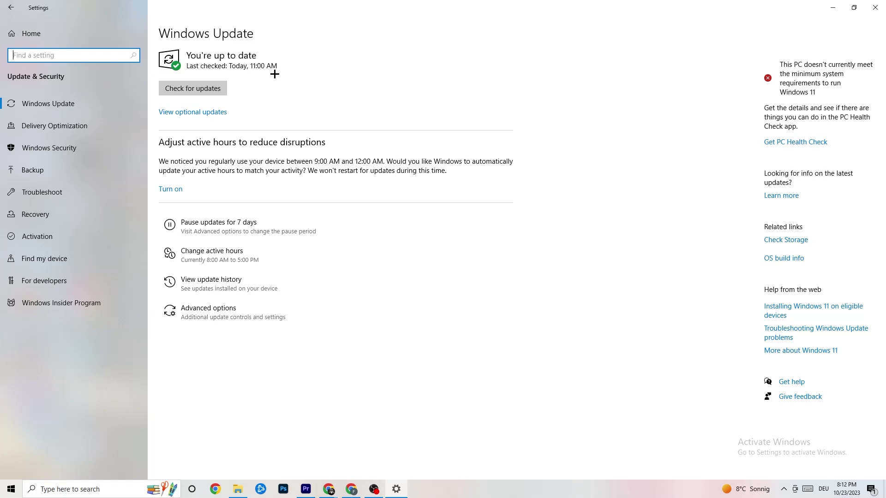
left_click(49, 186)
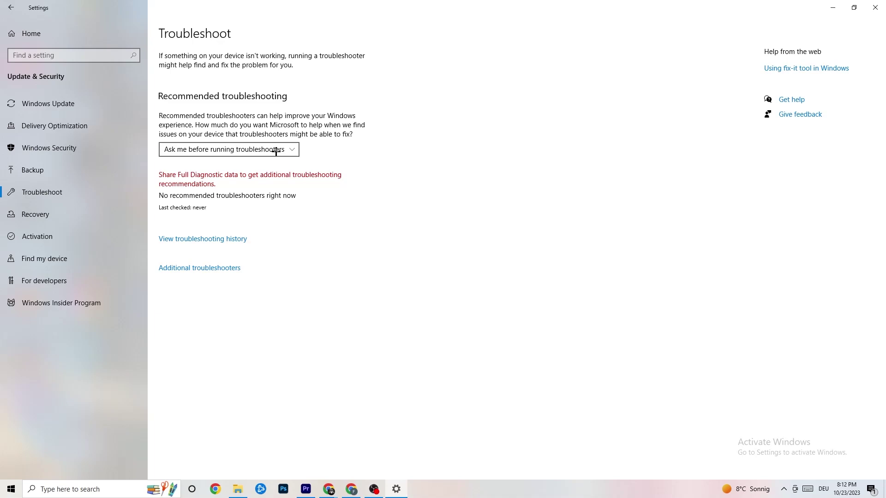
left_click(876, 6)
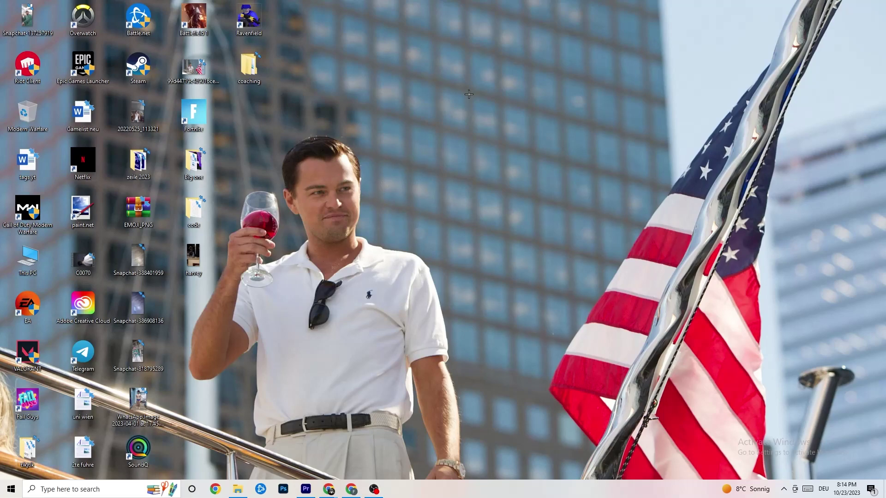
Step: Launch NVIDIA Control Panel from the desktop menu and view Adjust image settings with preview
right_click(397, 121)
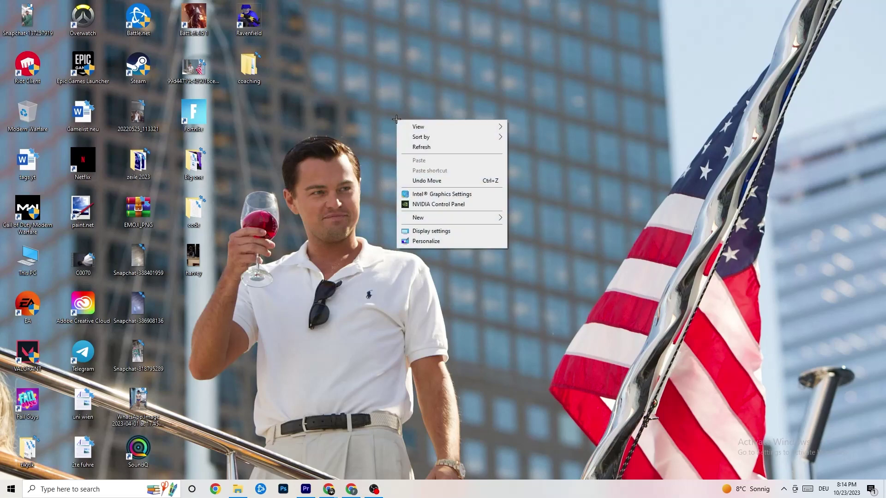
left_click(429, 205)
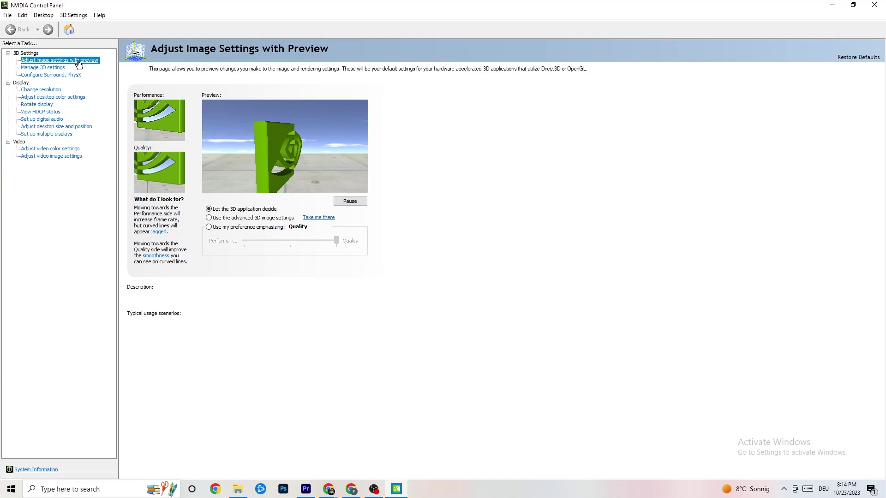
mouse_move(234, 213)
mouse_move(272, 227)
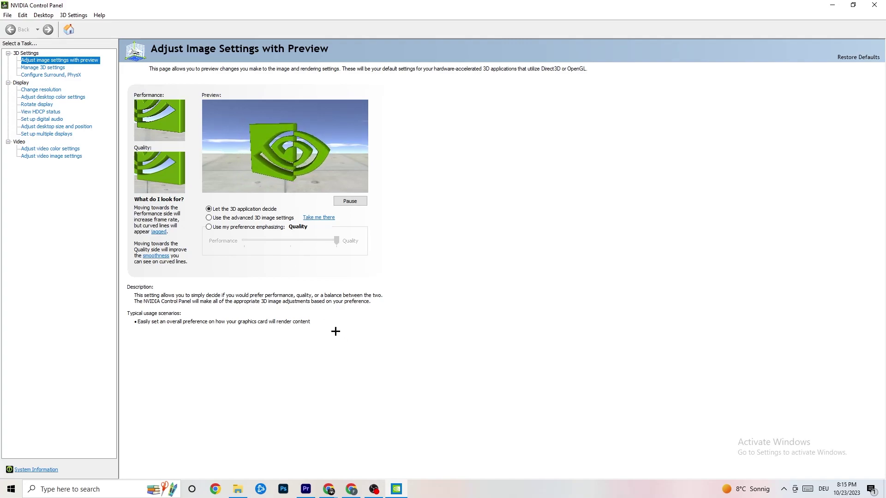
Step: Review Change resolution, keeping 1920 × 1080 native at 60Hz, then close NVIDIA Control Panel
left_click(37, 91)
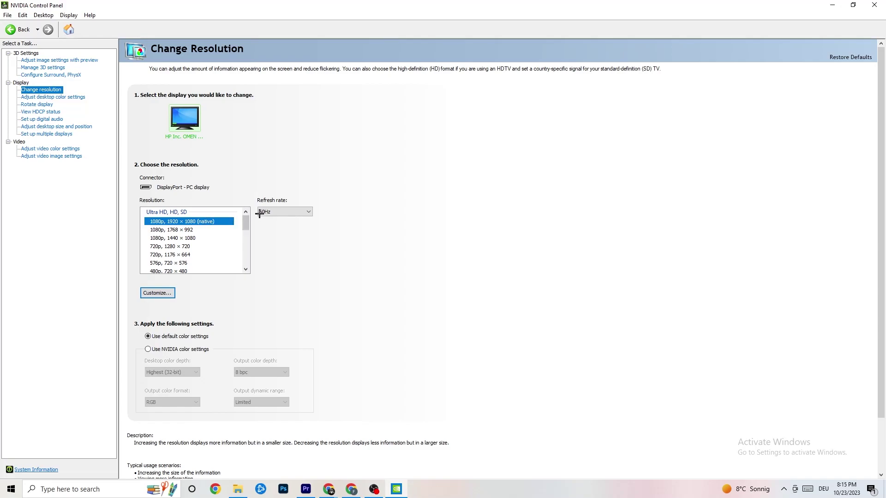
scroll(245, 226, "down", 1)
scroll(246, 221, "up", 1)
key("alt+F4")
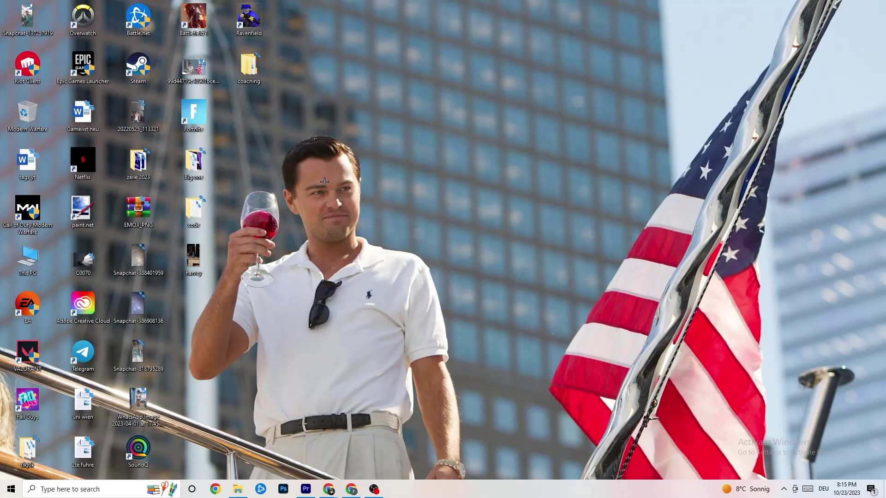